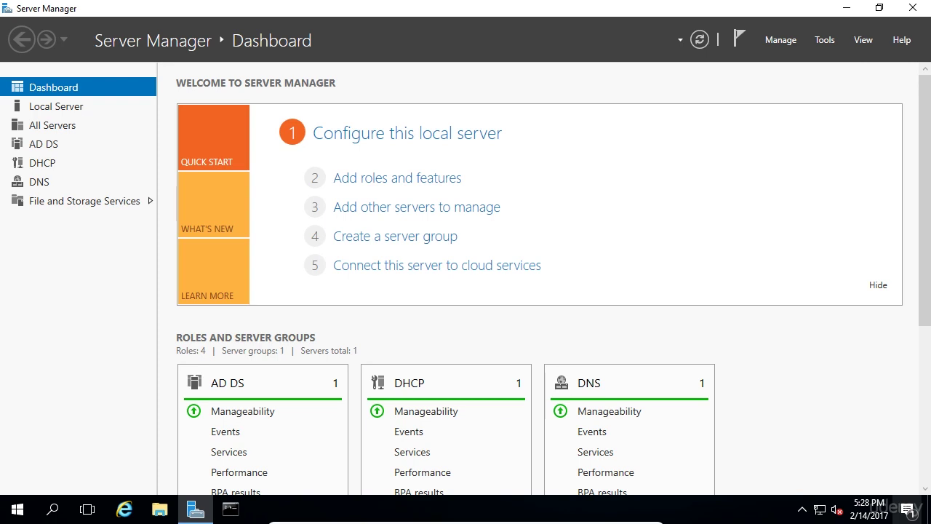
- Open the DNS management console from Server Manager
click(824, 39)
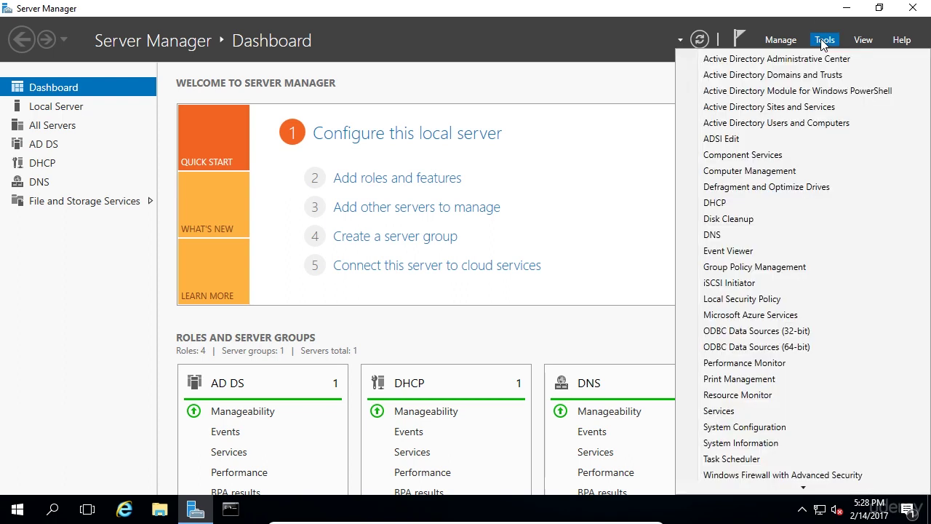
click(735, 235)
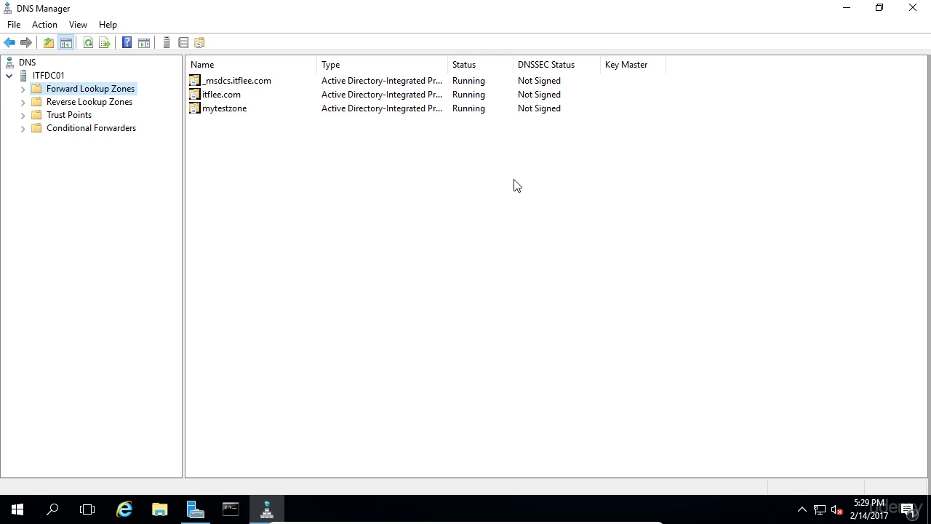
- Review the options for connecting to a DNS server on another computer, then cancel without connecting
right_click(27, 64)
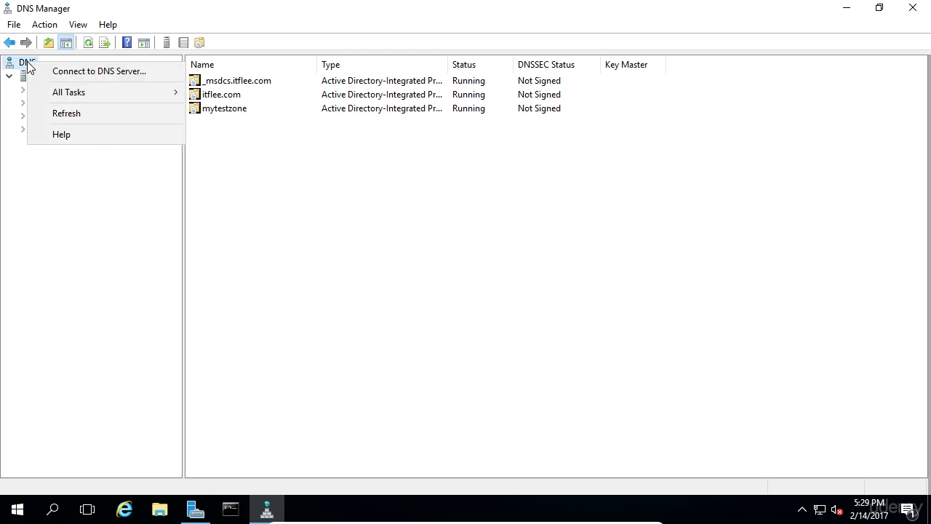
click(59, 77)
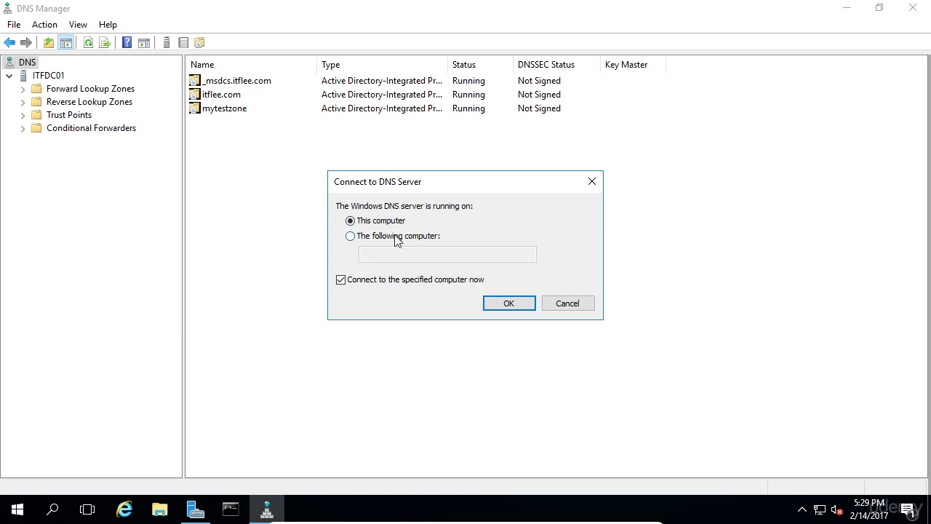
click(349, 237)
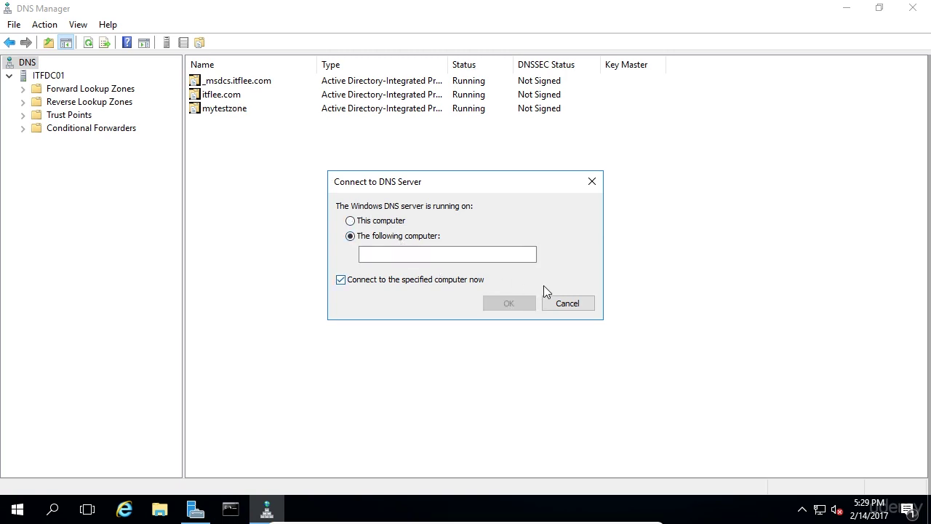
click(551, 303)
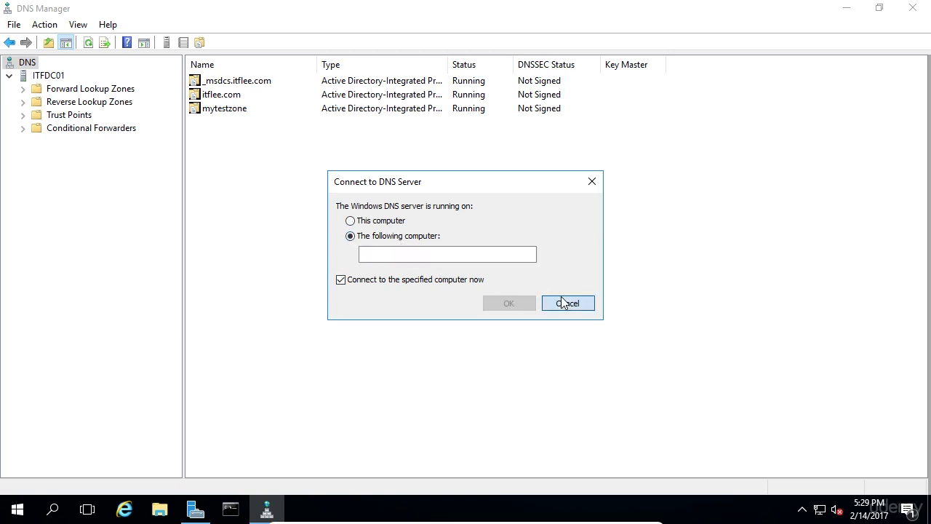
- Launch nslookup for the DNS server ITFDC01 and reposition its console window
right_click(48, 76)
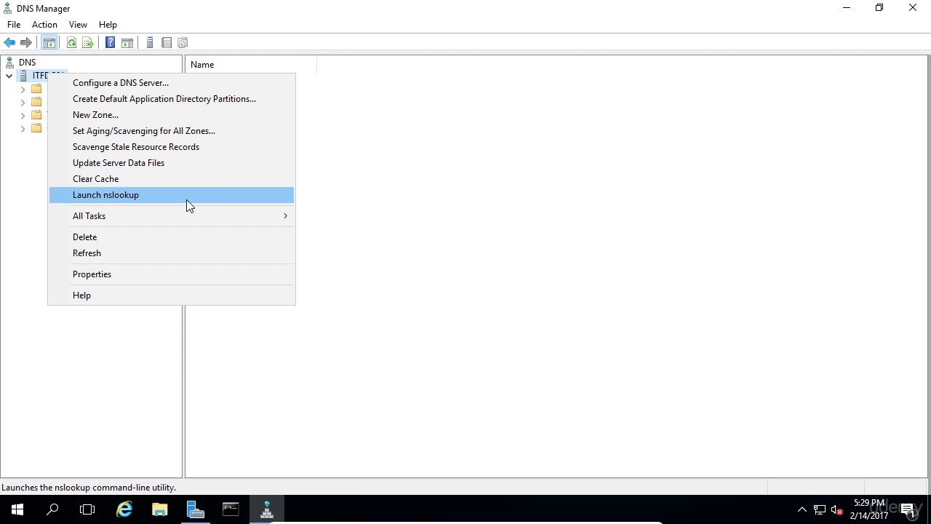
mouse_move(181, 214)
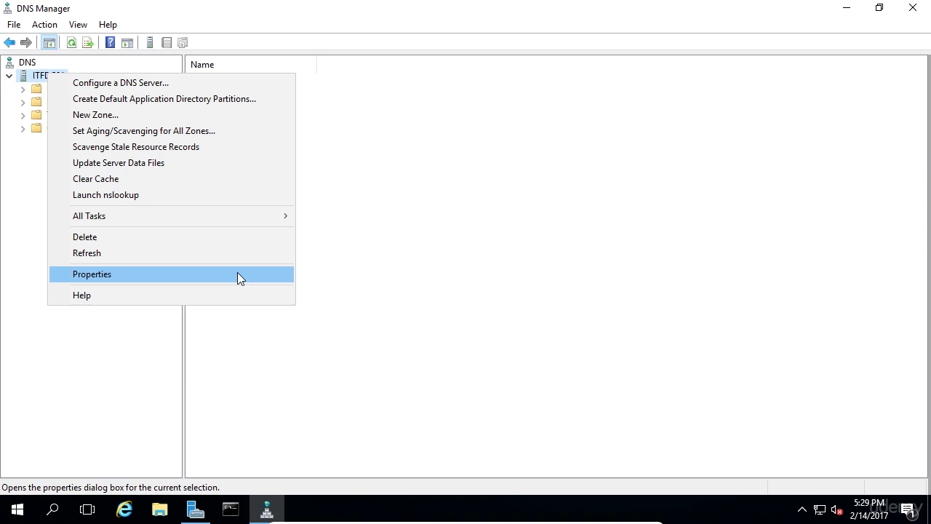
click(186, 198)
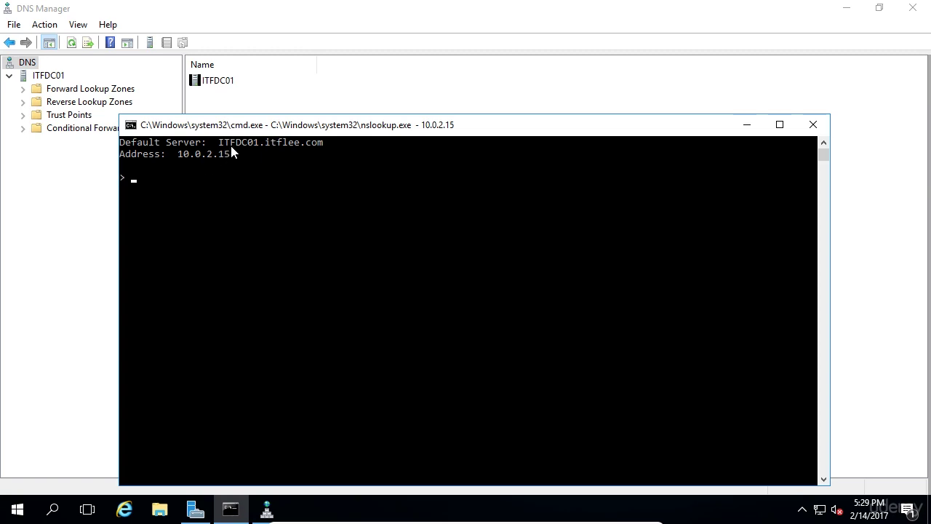
drag(256, 131, 230, 84)
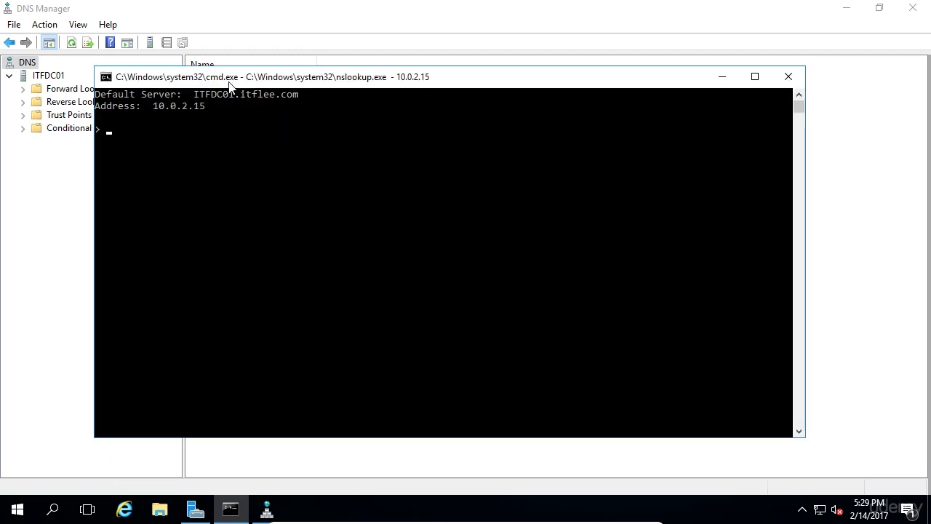
- Query itfws001 in nslookup and examine the responding server and the host's resolved name and address
text(itf)
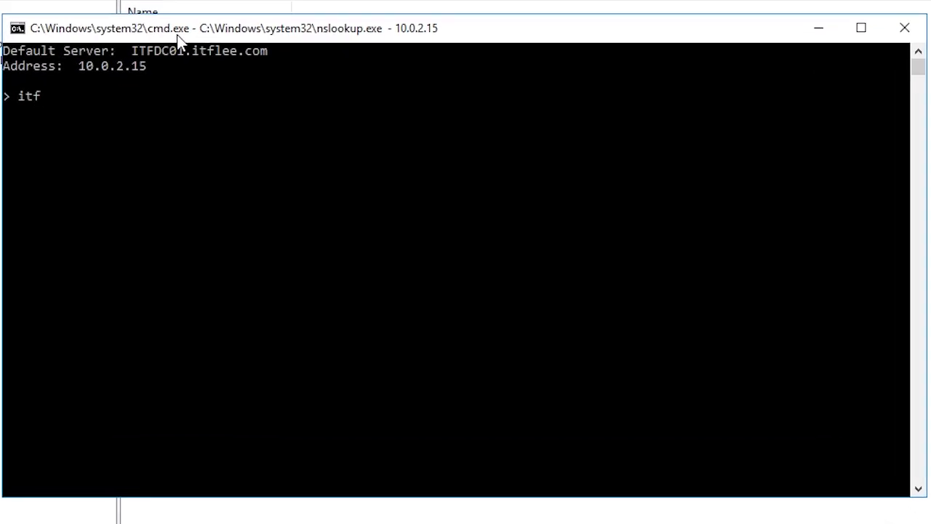
text(ws001)
key(Return)
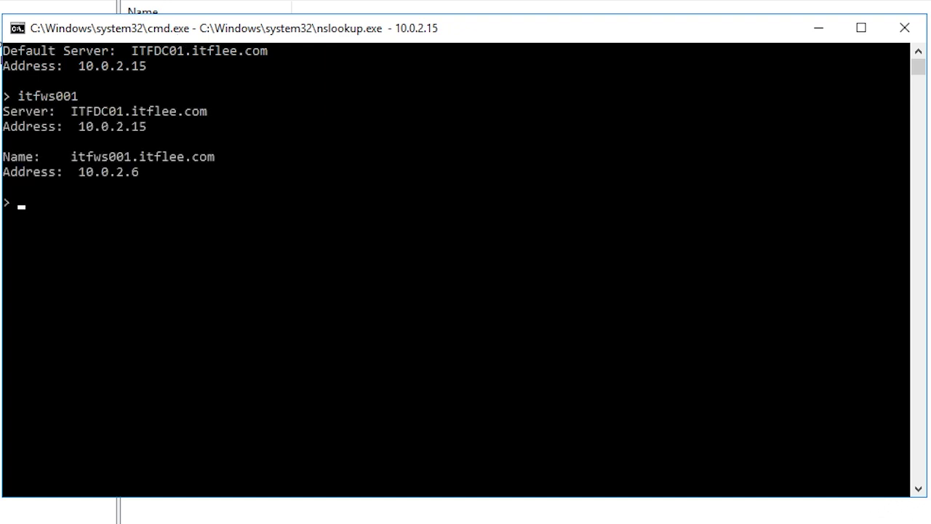
drag(207, 111, 69, 113)
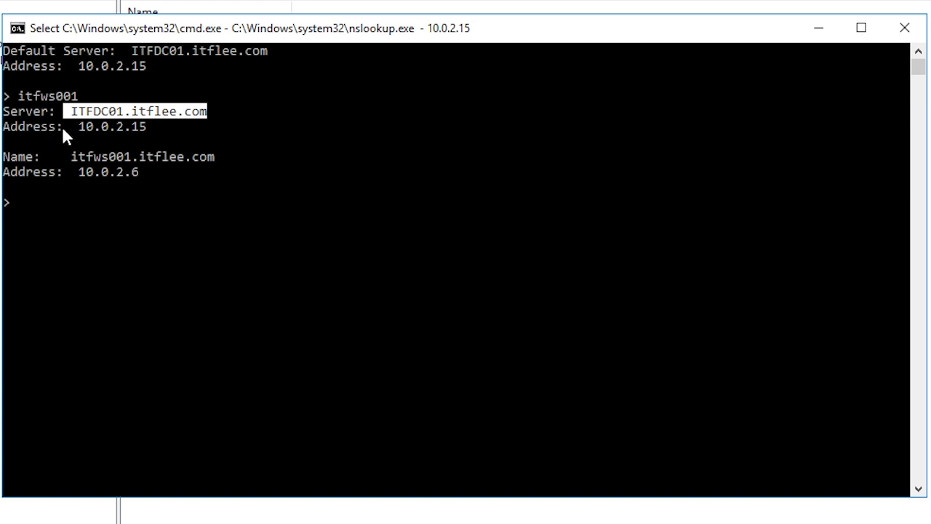
drag(72, 126, 144, 127)
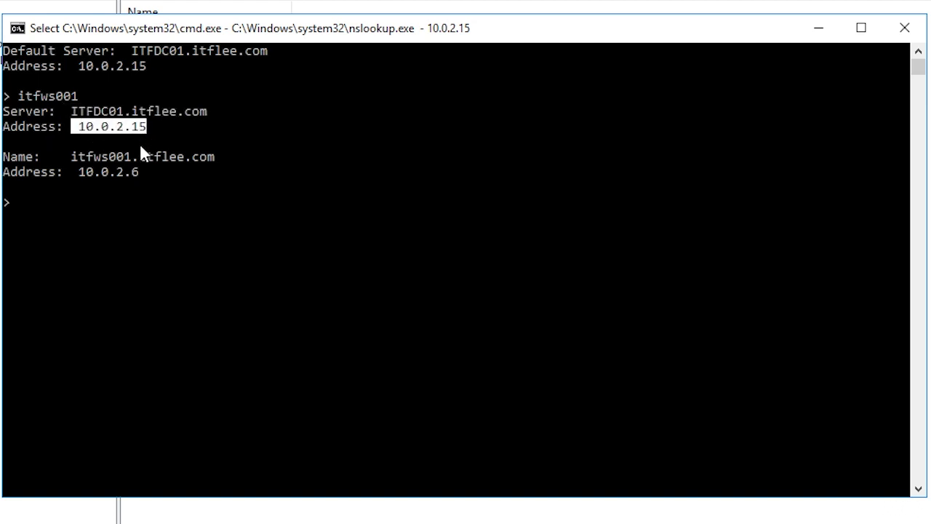
drag(65, 156, 128, 161)
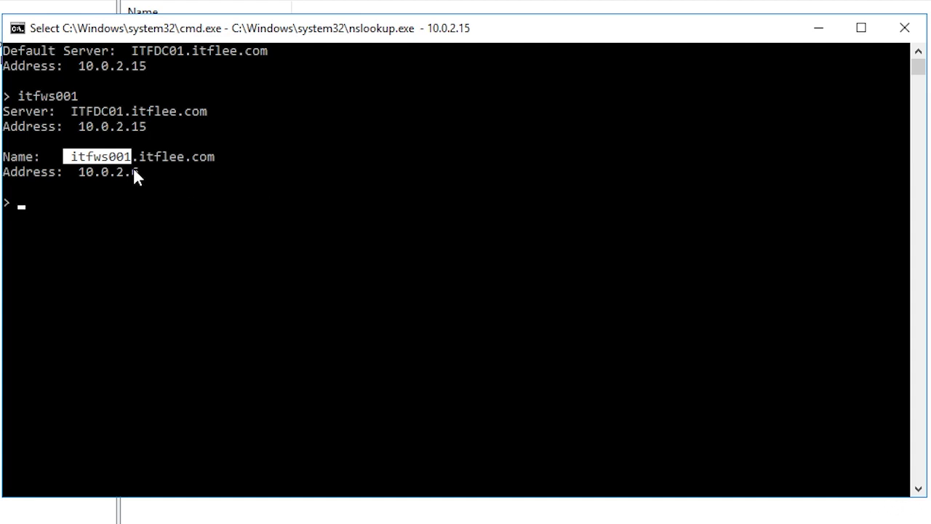
drag(138, 171, 84, 174)
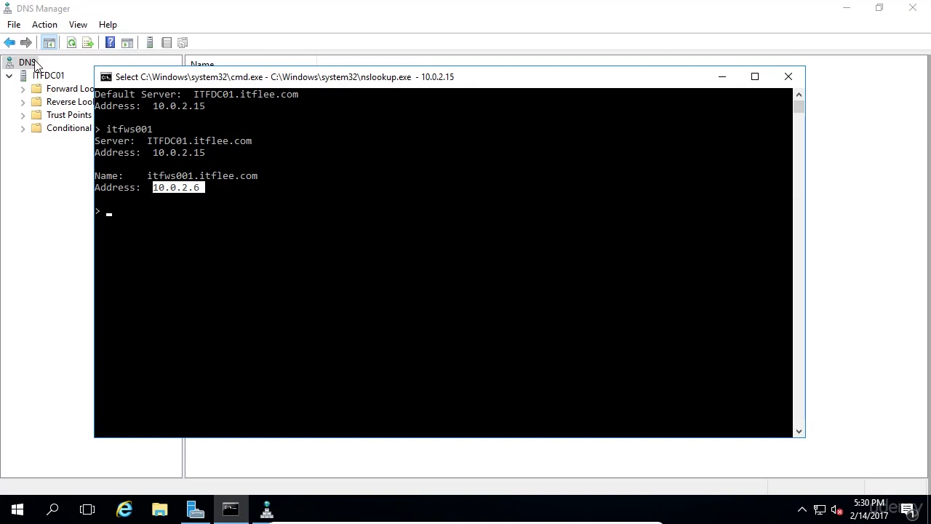
- Stop the DNS service on the server ITFDC01
click(32, 77)
right_click(32, 77)
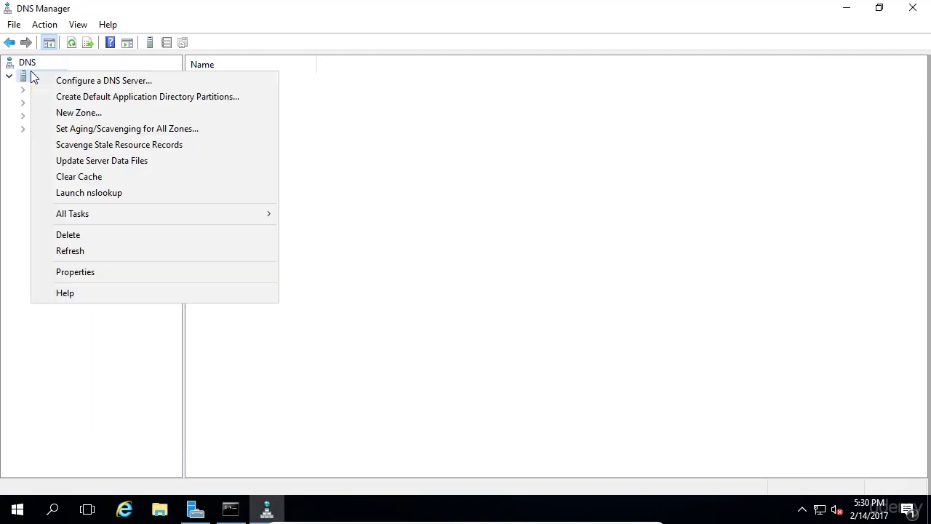
click(21, 77)
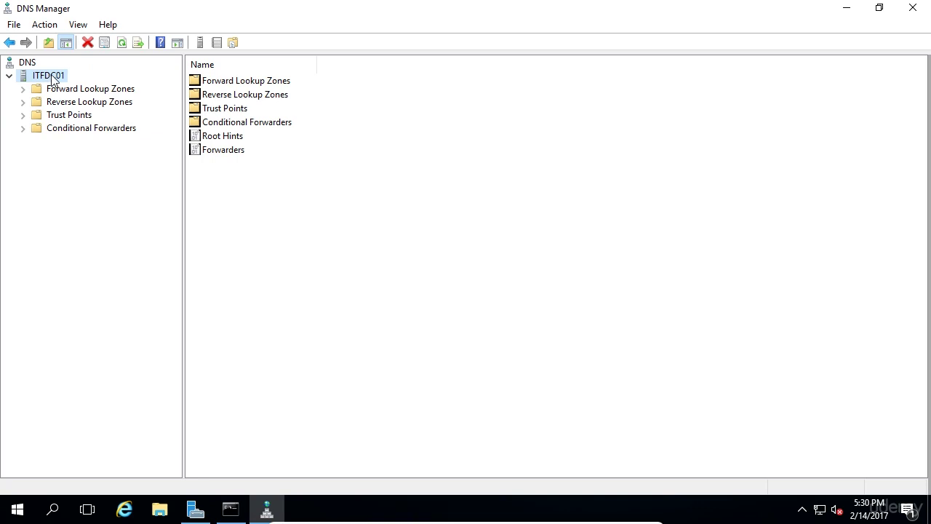
right_click(50, 75)
mouse_move(112, 220)
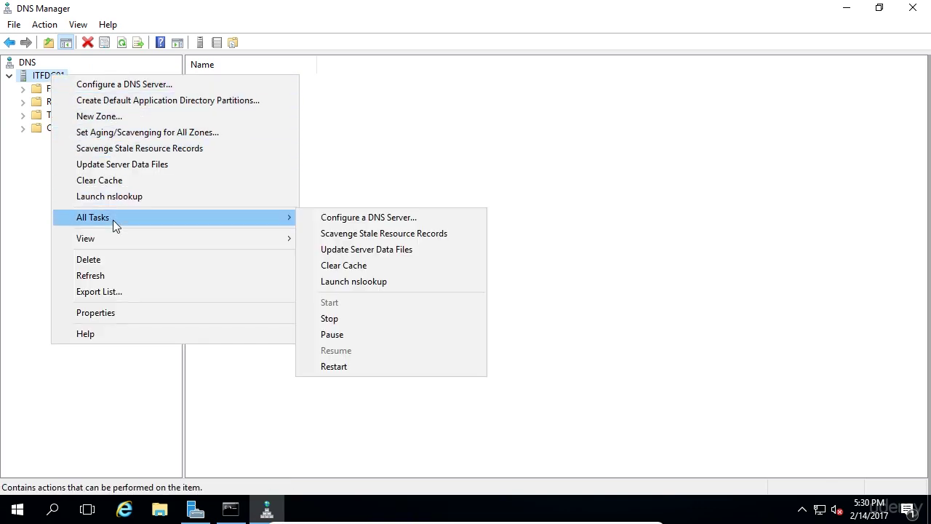
click(356, 319)
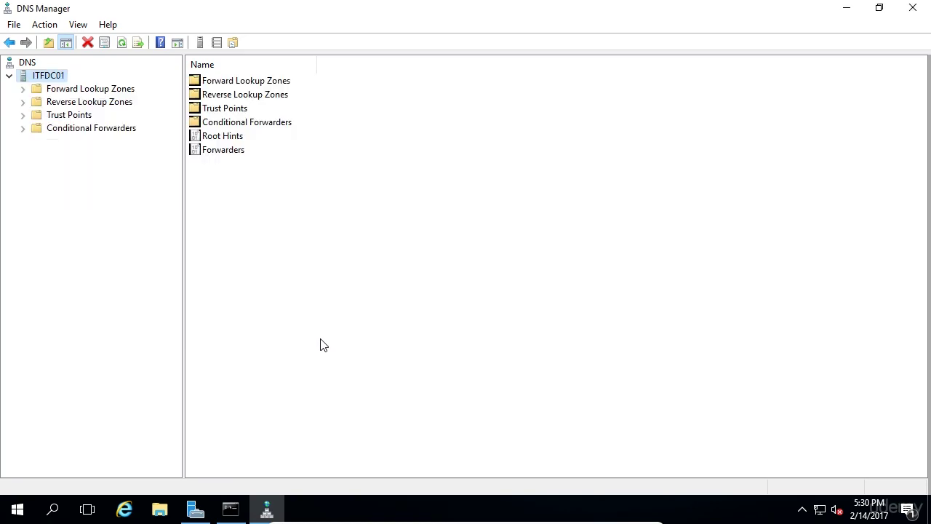
- Return to the open nslookup console, query itfws001 again and examine the server's response
click(230, 513)
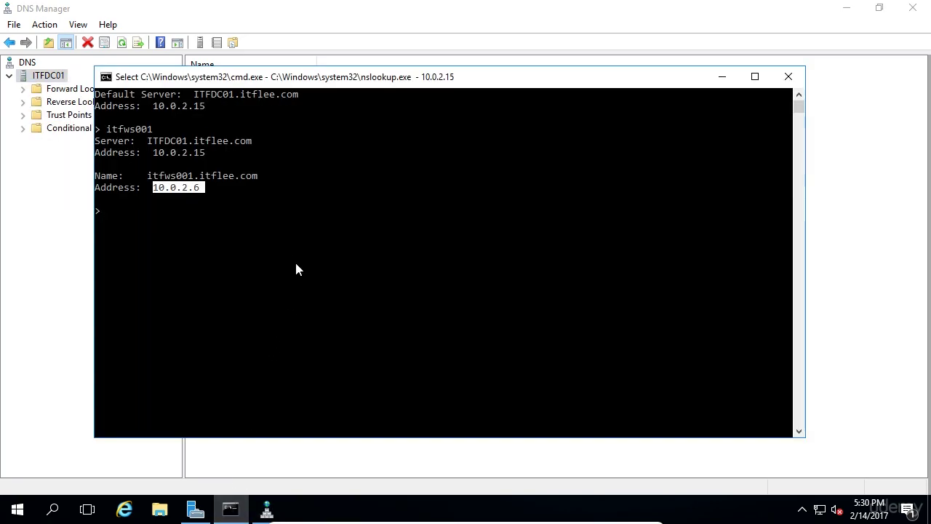
click(295, 259)
text(itfws001)
key(Return)
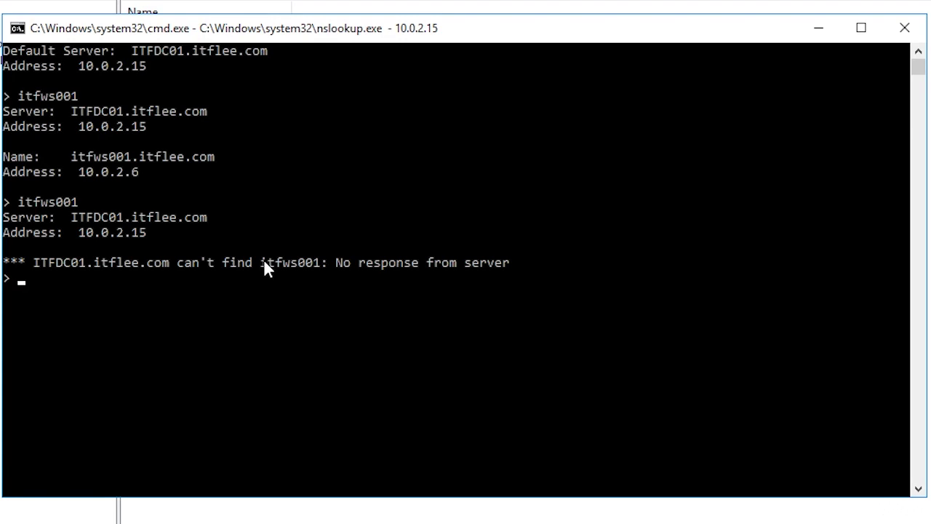
drag(514, 262, 335, 263)
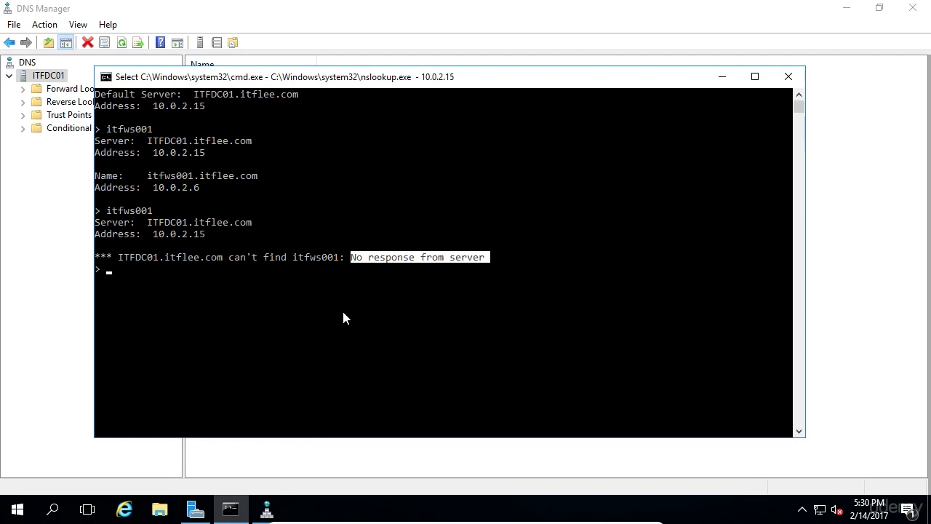
- Start the DNS service on the server ITFDC01
click(55, 81)
right_click(55, 81)
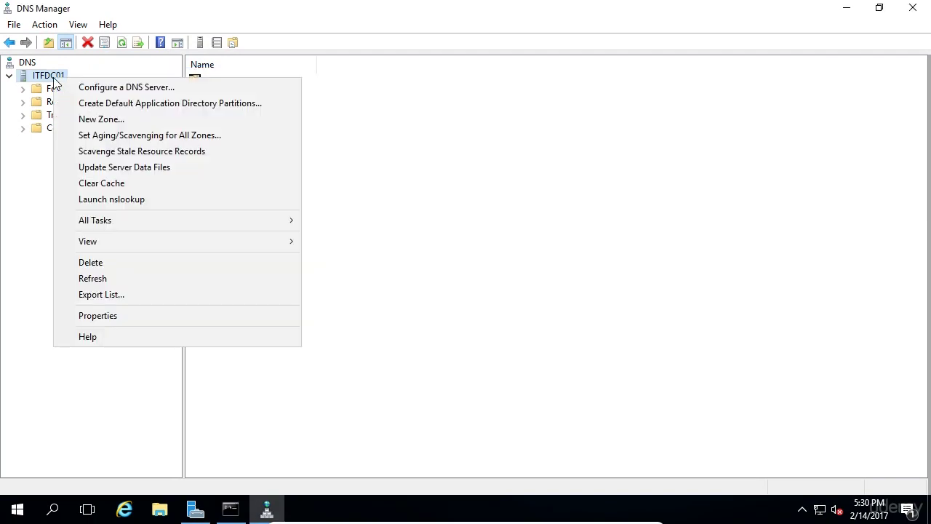
mouse_move(96, 222)
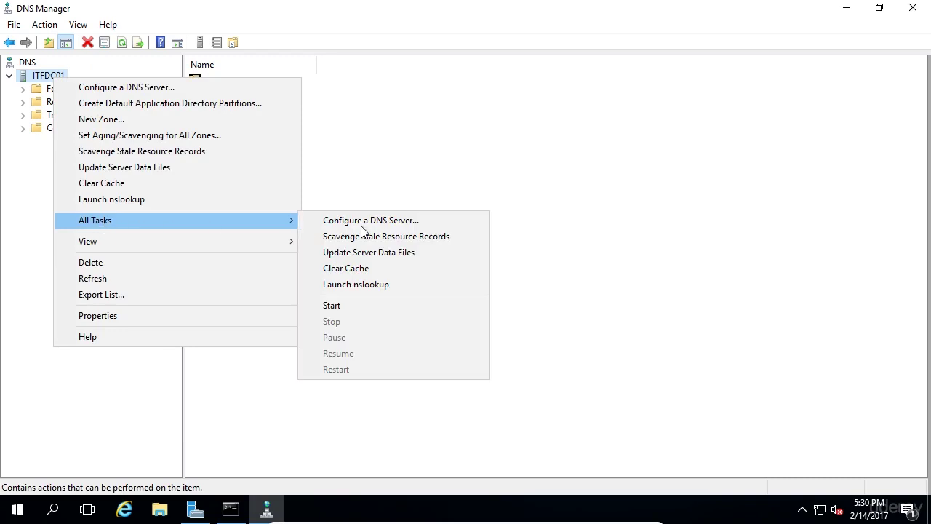
click(388, 305)
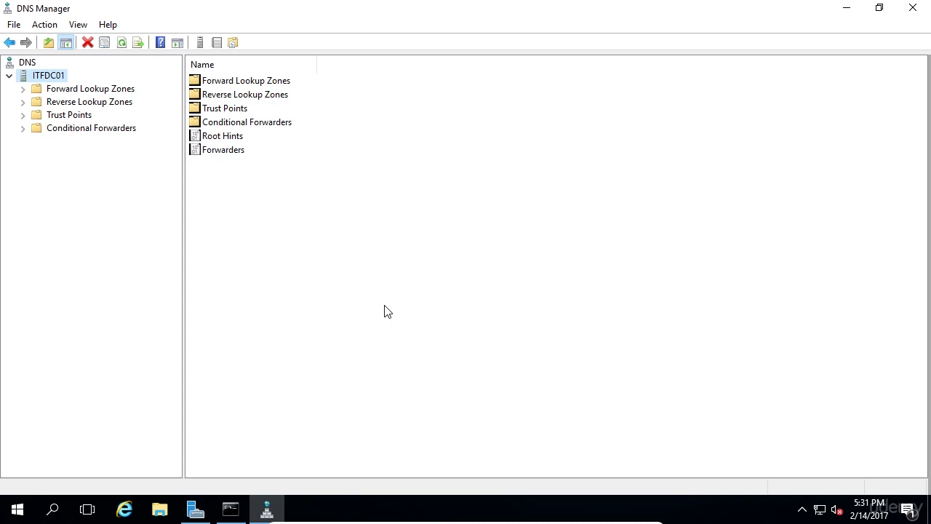
- View the contents of Forward Lookup Zones, Reverse Lookup Zones, Trust Points and Conditional Forwarders under ITFDC01
click(107, 93)
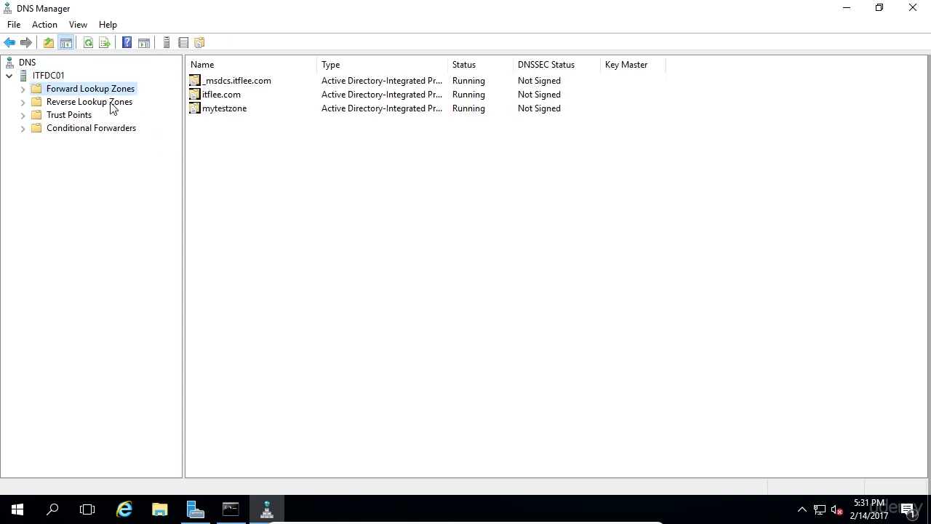
click(110, 102)
click(76, 116)
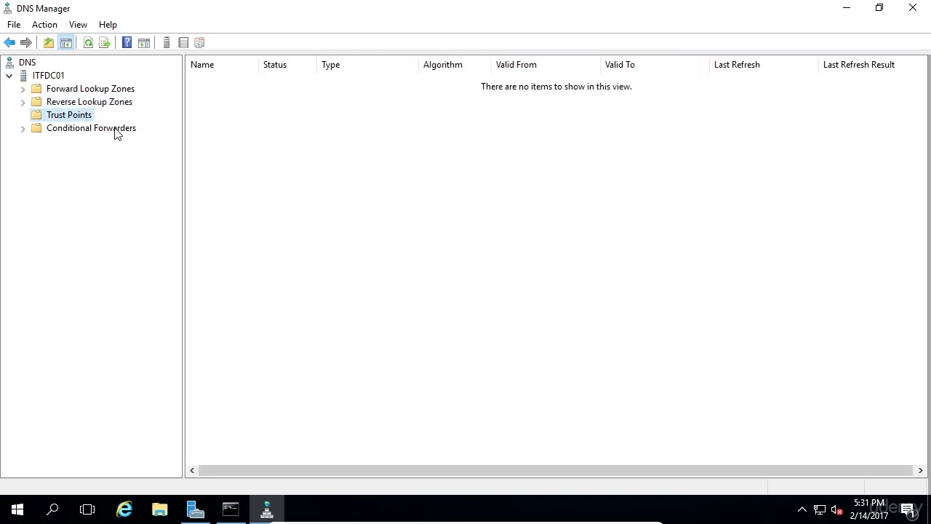
click(116, 131)
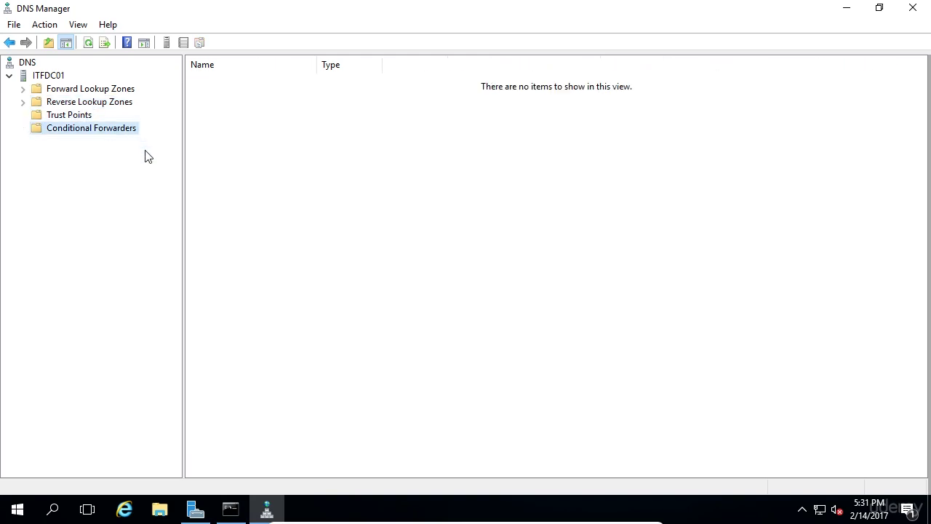